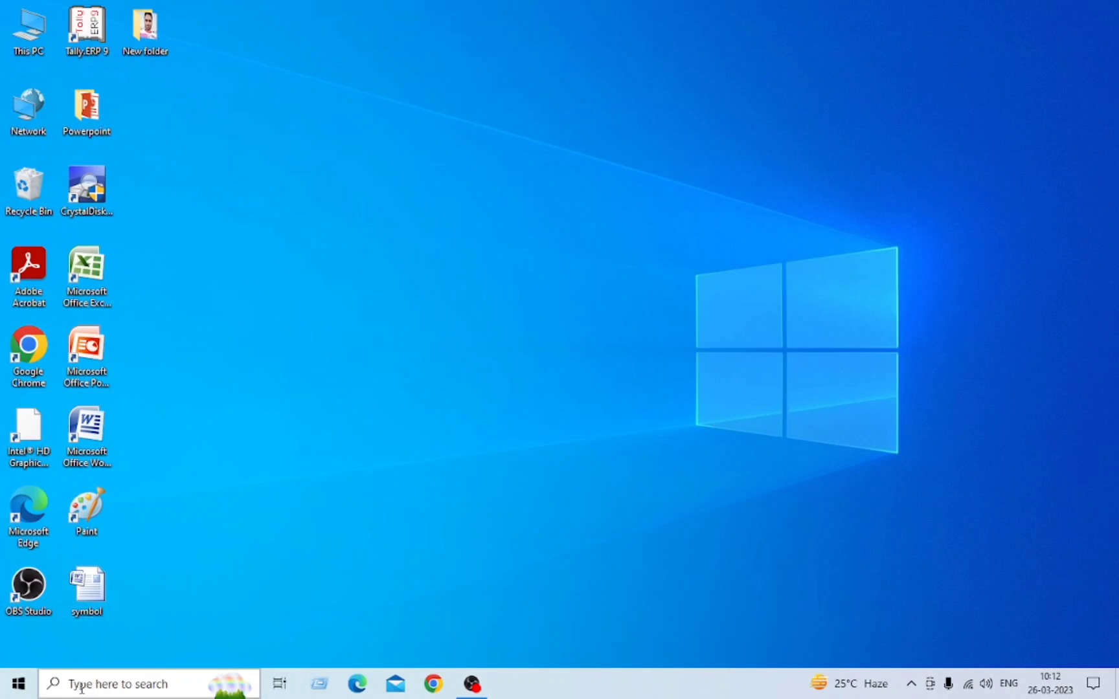
- Launch WordPad from the Recent list in taskbar search to get a blank document
left_click(146, 680)
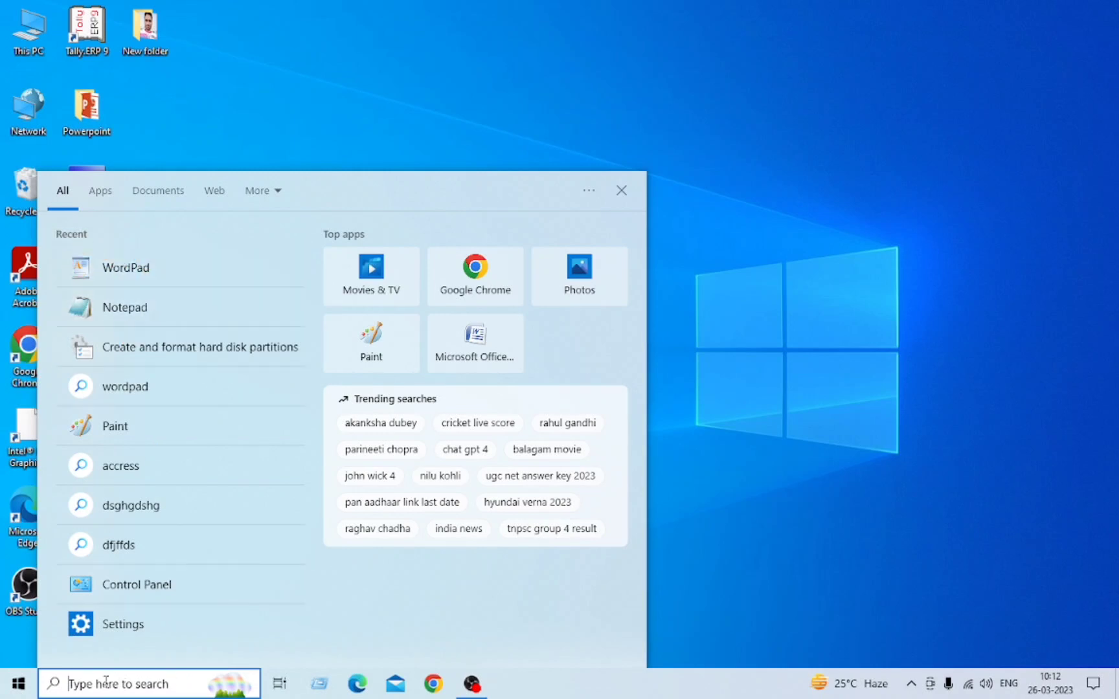
left_click(126, 269)
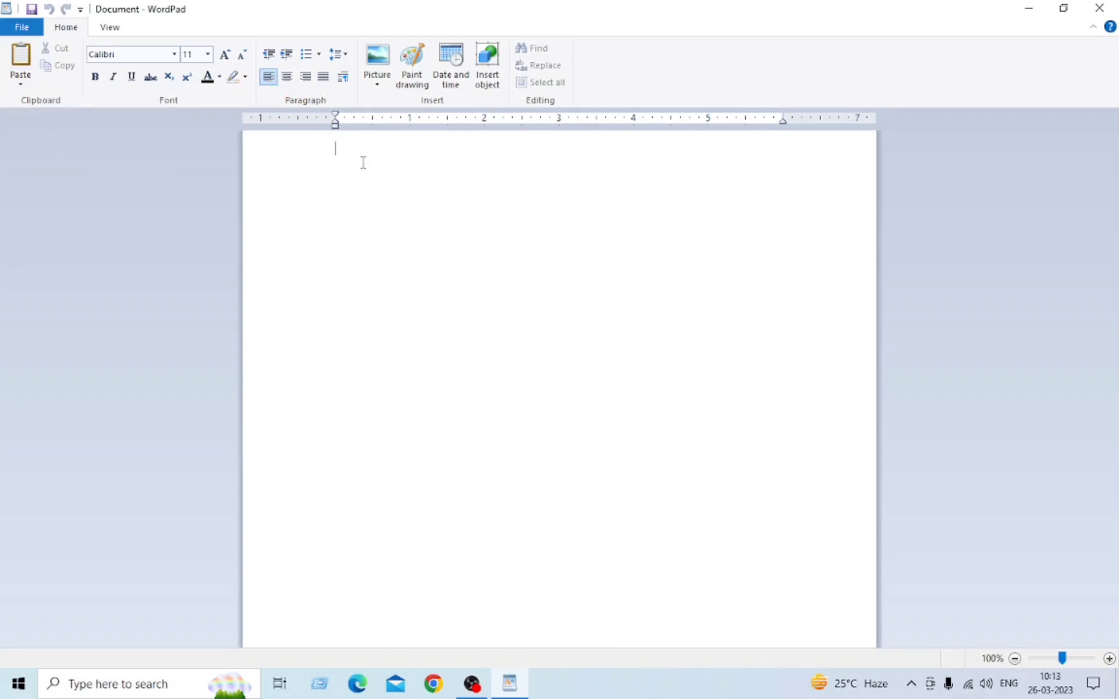
- Type the first name and enlarge it from 11 pt to 48 pt
type("Rahul")
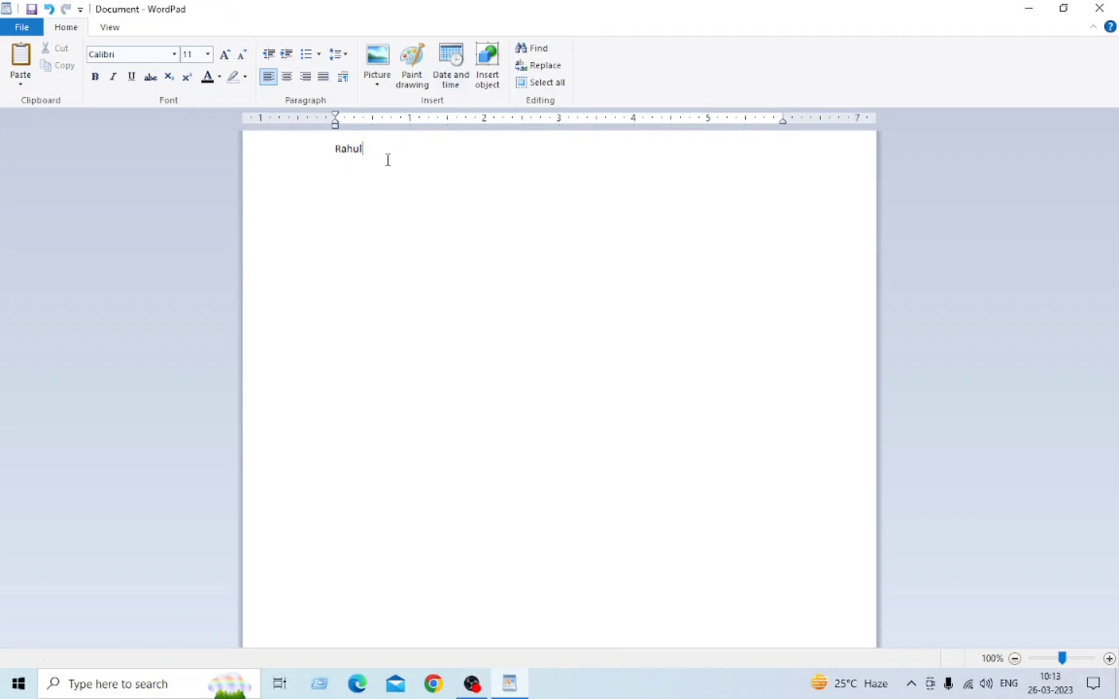
key("ctrl+a")
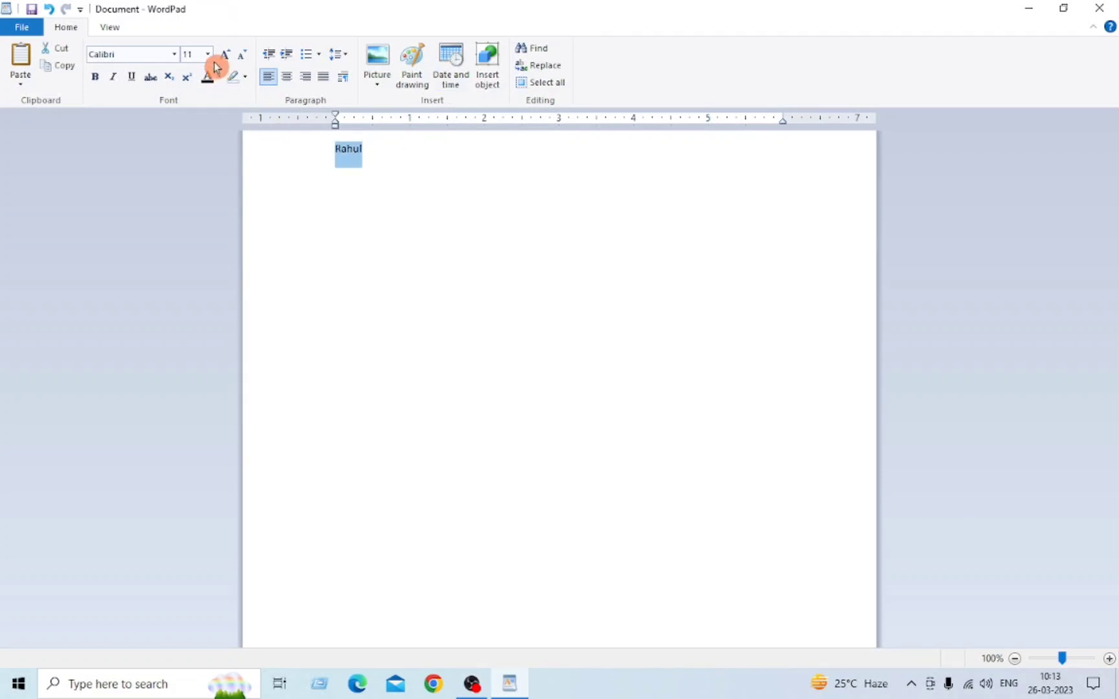
left_click(207, 54)
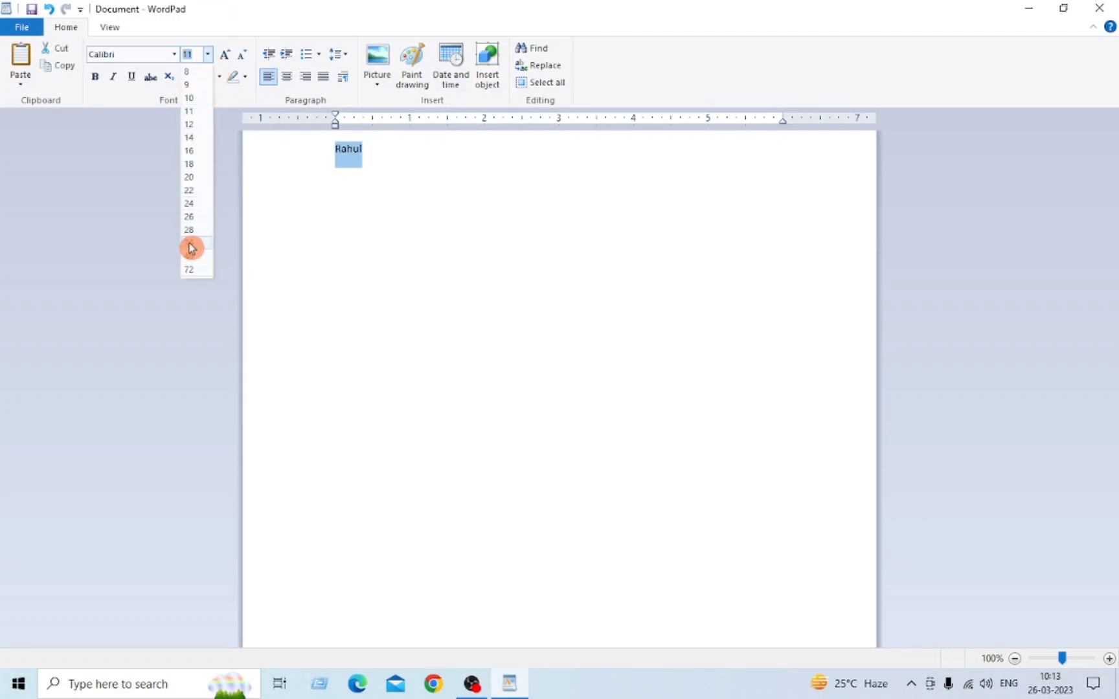
left_click(189, 216)
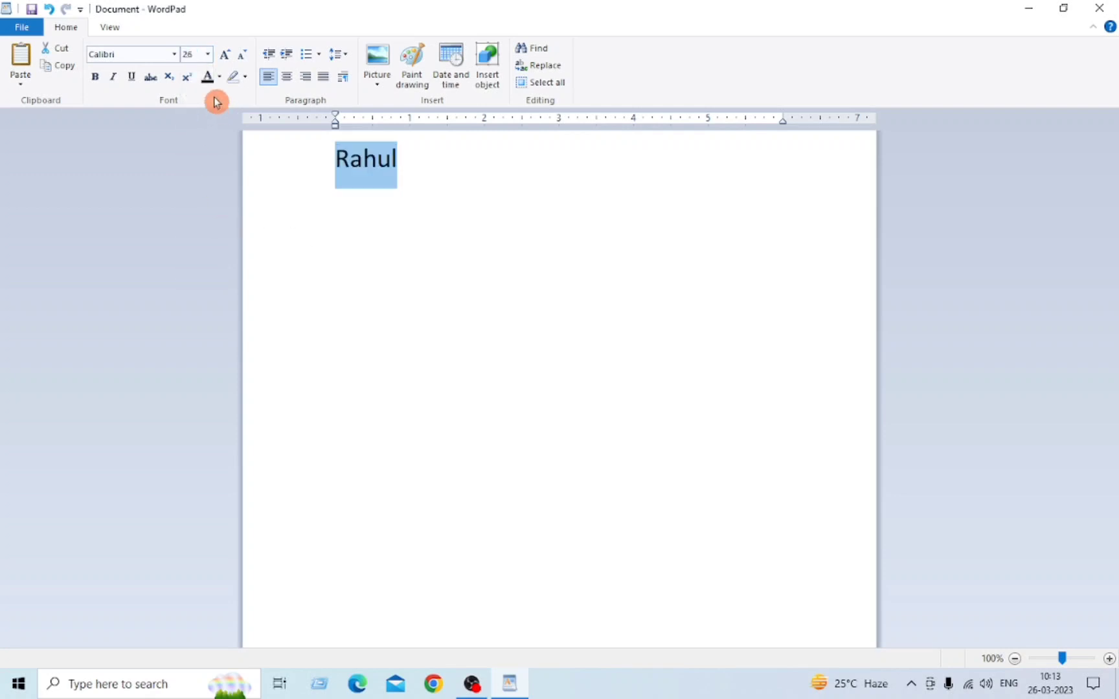
left_click(208, 54)
left_click(200, 259)
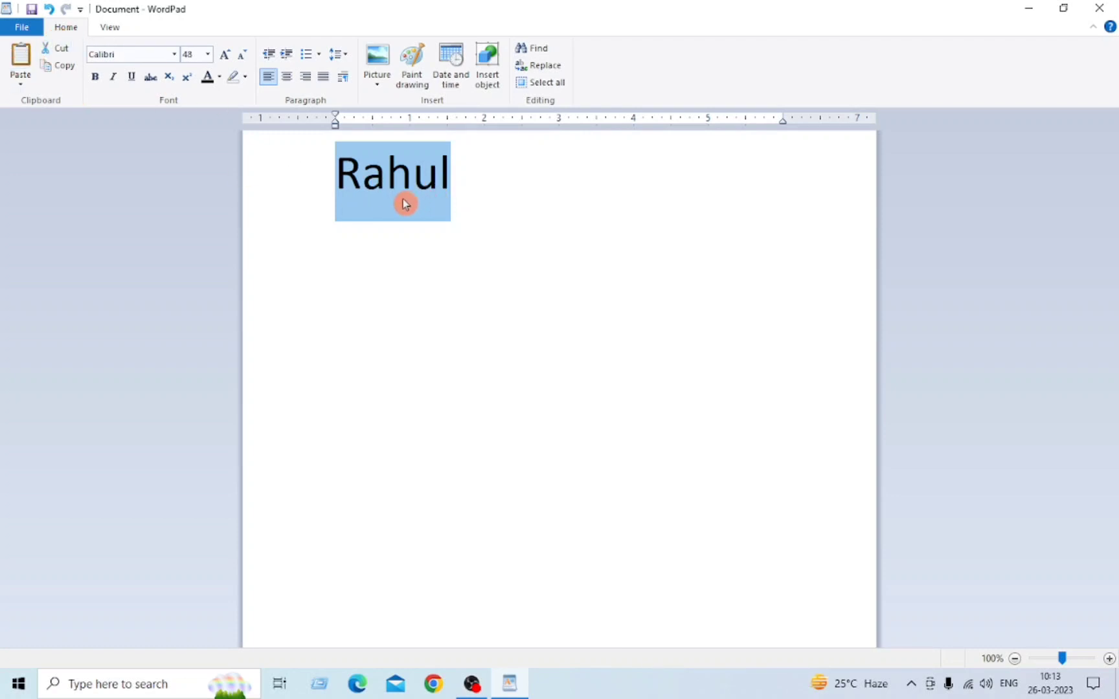
- Copy the 48 pt first name and paste it twice further down the page
left_click(455, 180)
key("ctrl+a")
left_click(65, 71)
left_click(476, 180)
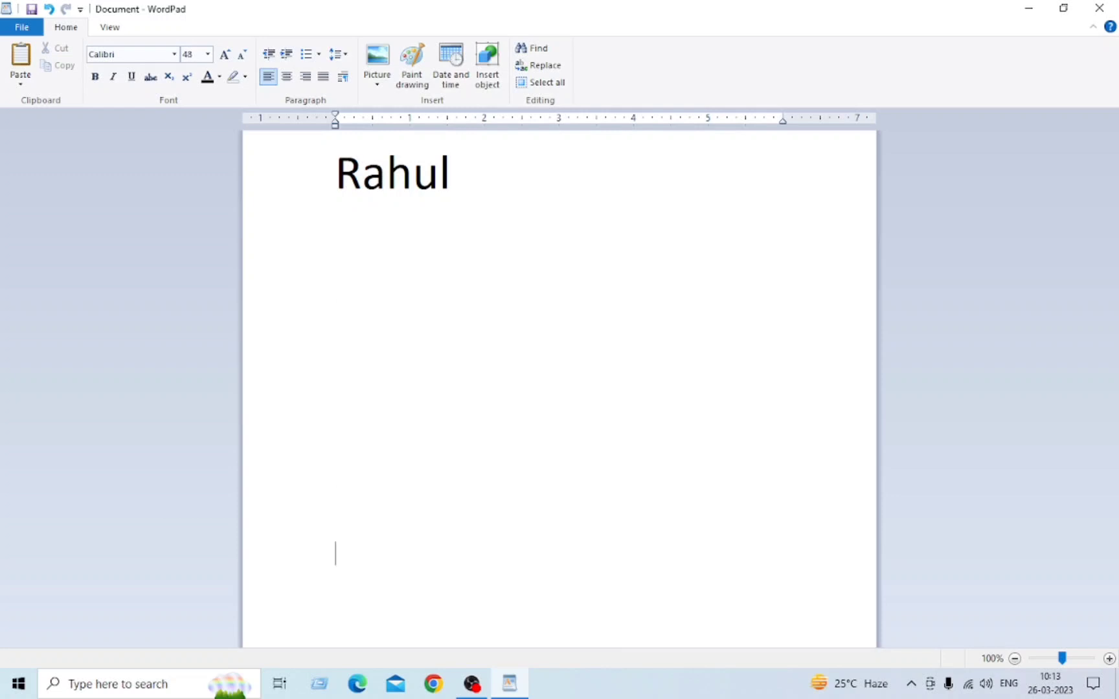
left_click(23, 65)
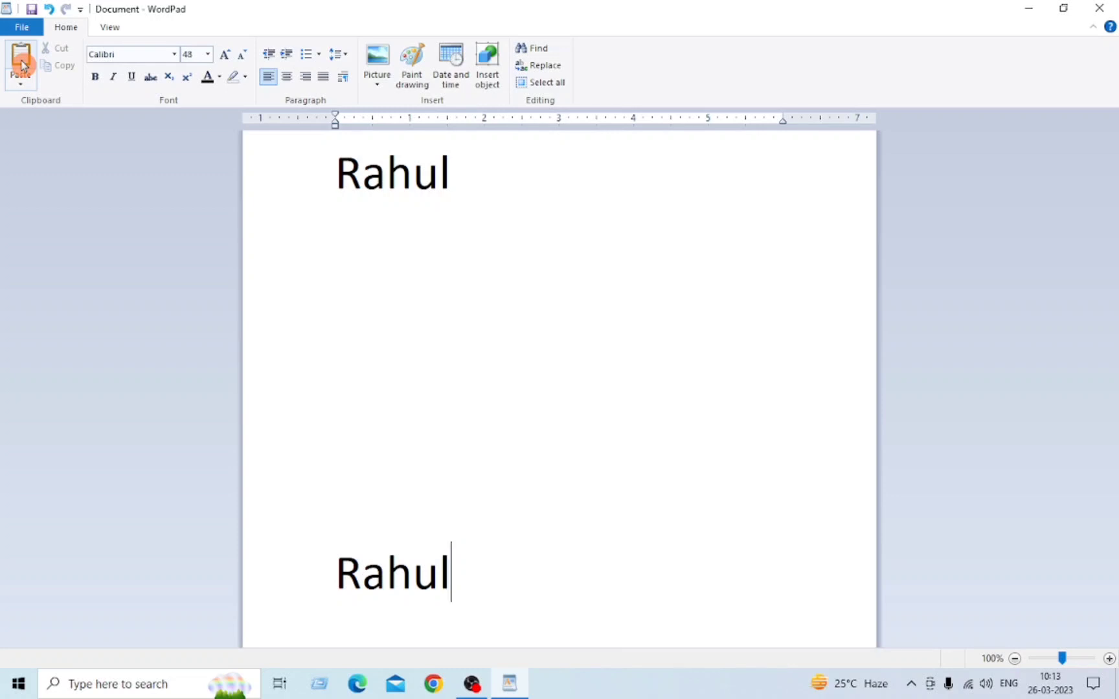
left_click(23, 65)
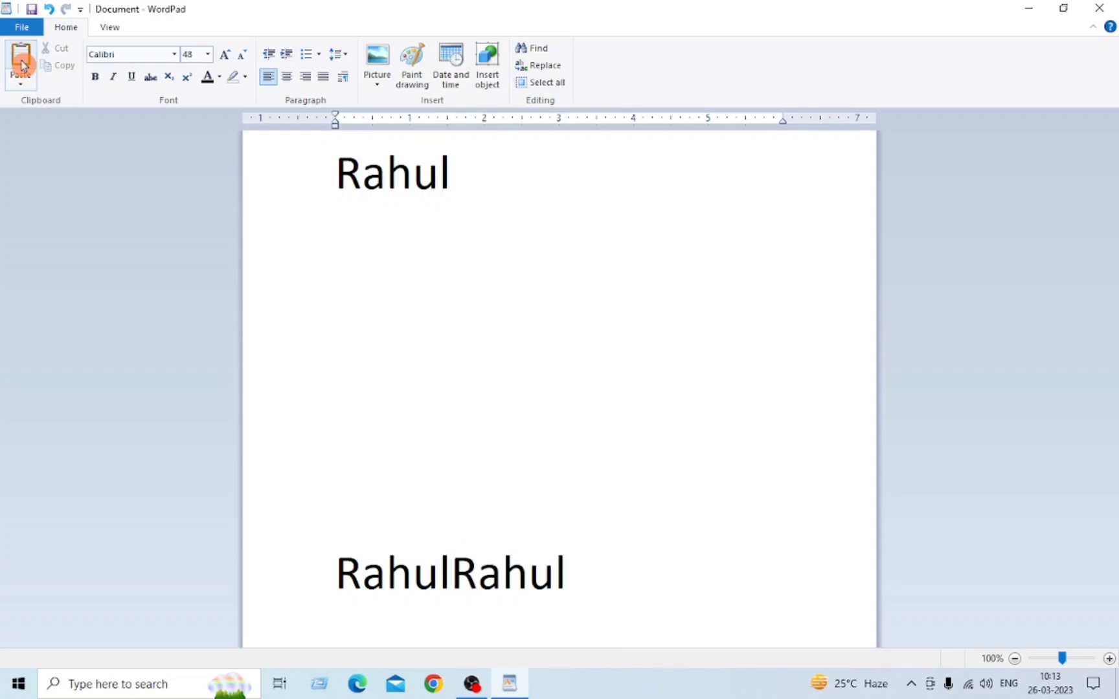
- Separate the two pasted names with a space and paste a third copy on the next line
left_click(452, 571)
left_click(595, 586)
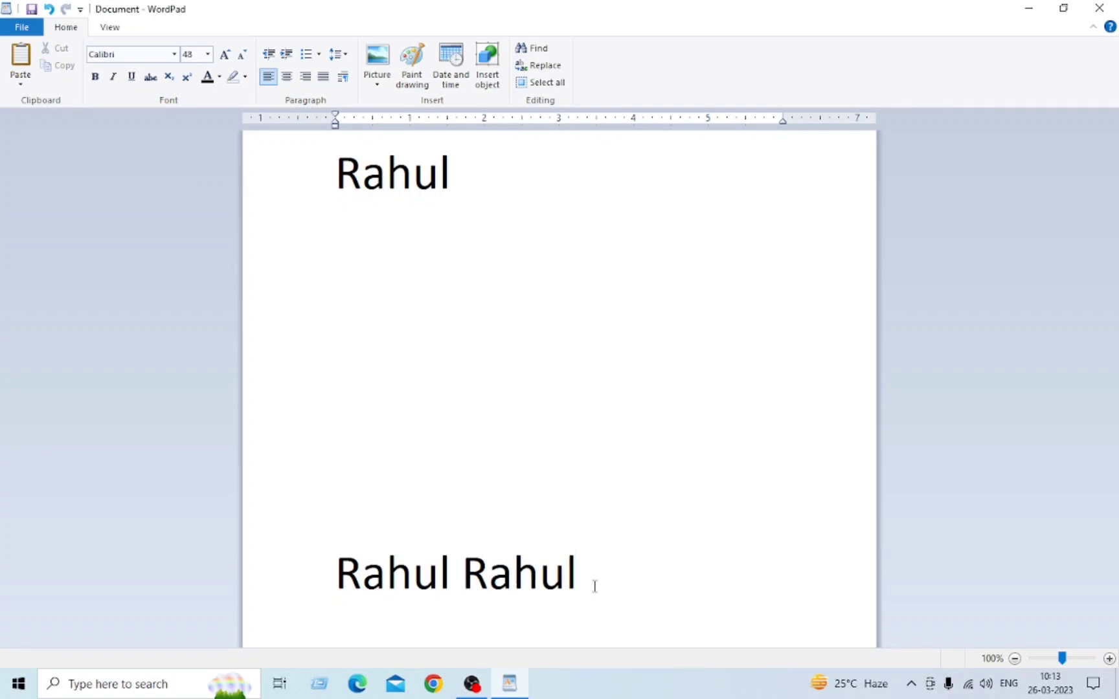
key("Return")
left_click(22, 65)
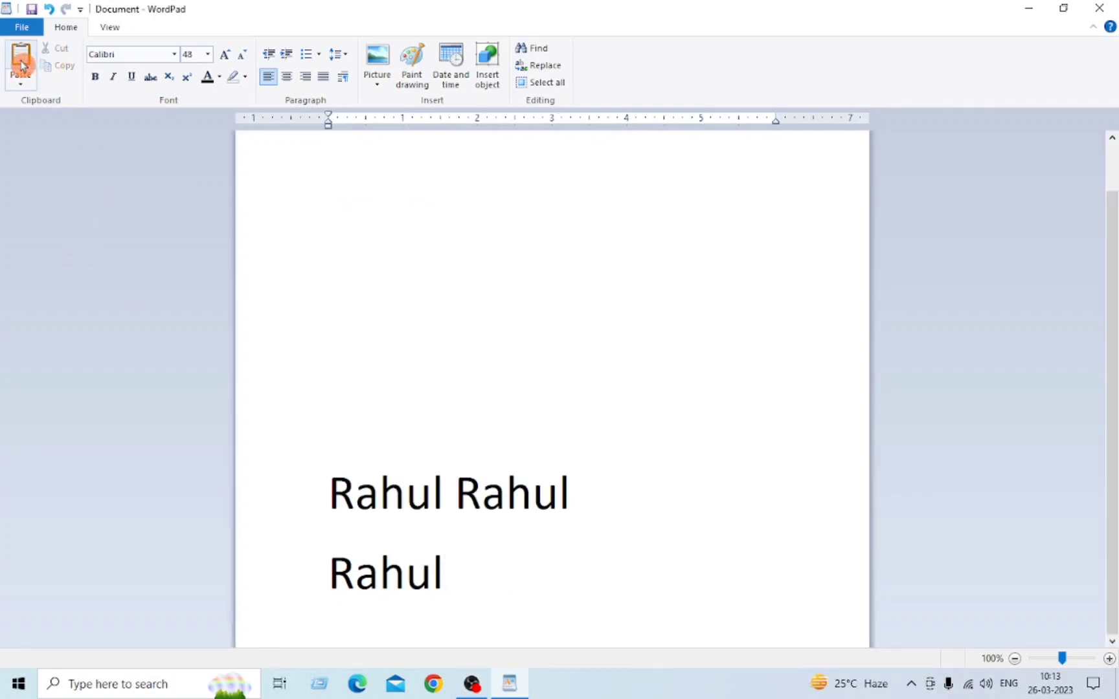
scroll(419, 257, "up", 2)
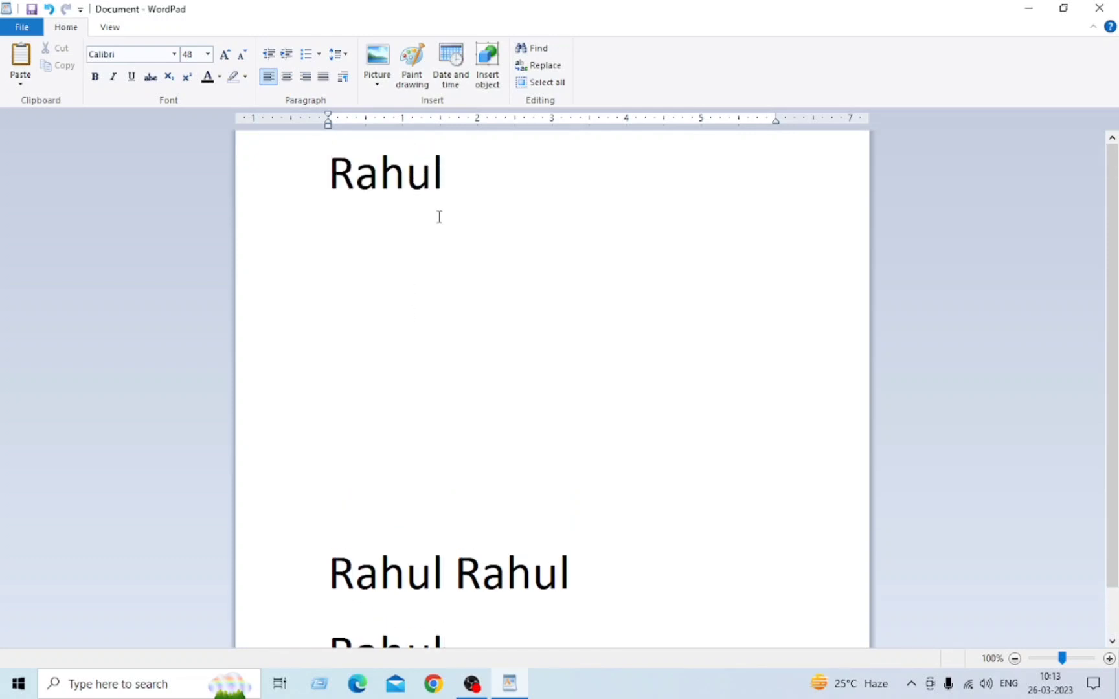
scroll(557, 389, "down", 1)
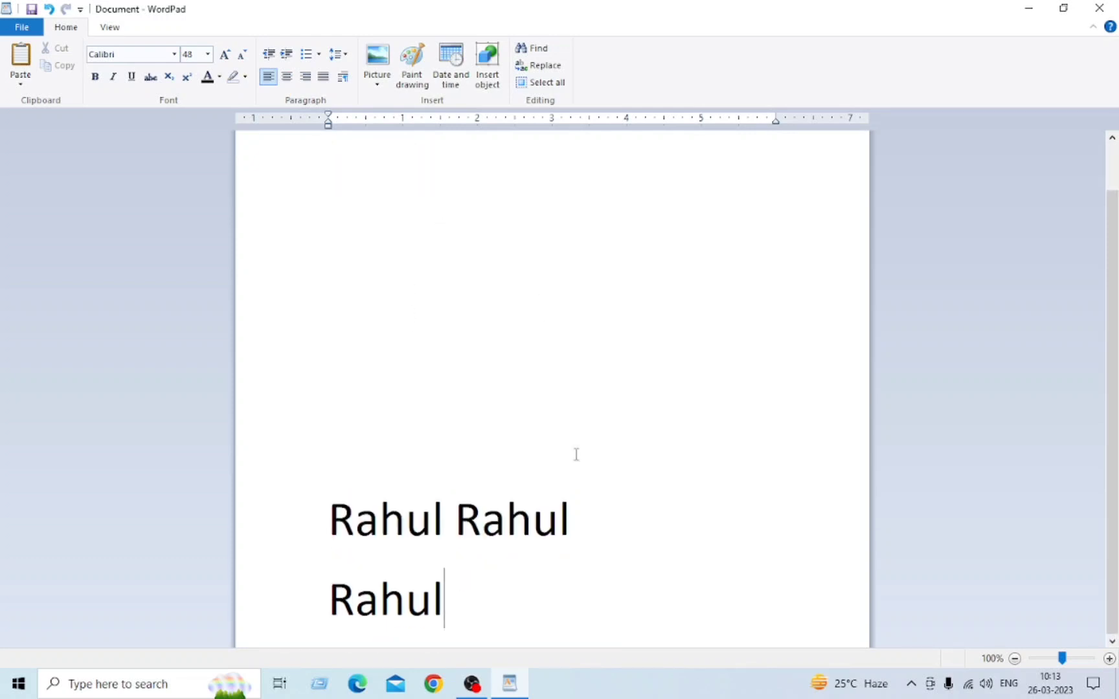
- Cut the second name from the shared lower line and paste it on a new line beneath the top name
double_click(552, 525)
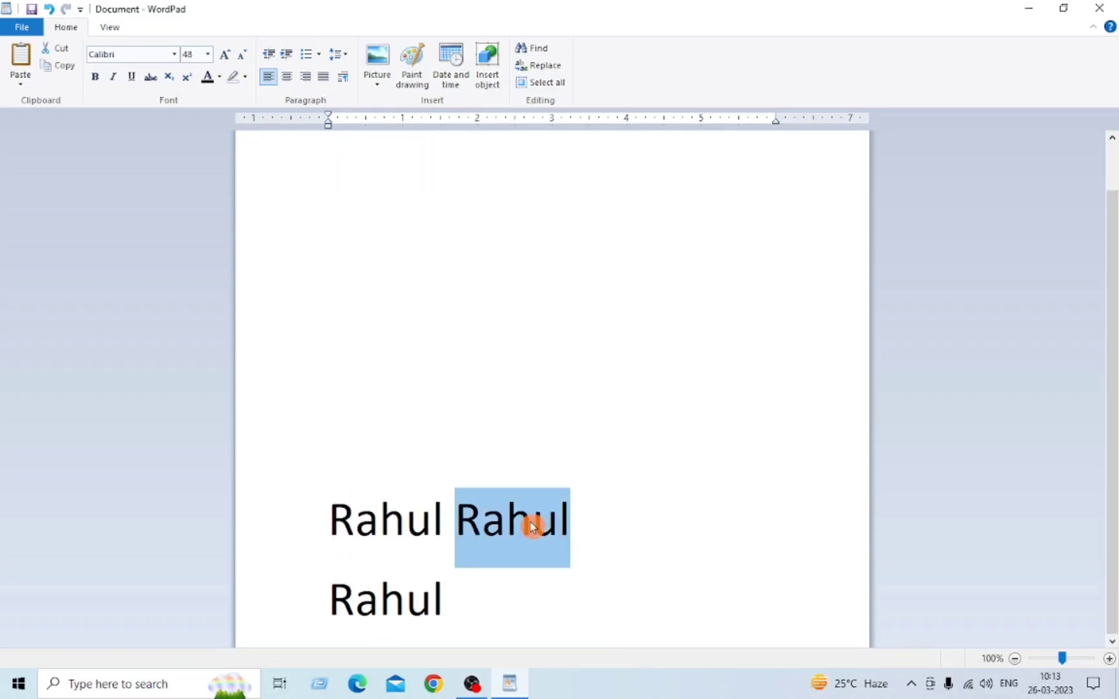
scroll(384, 412, "up", 1)
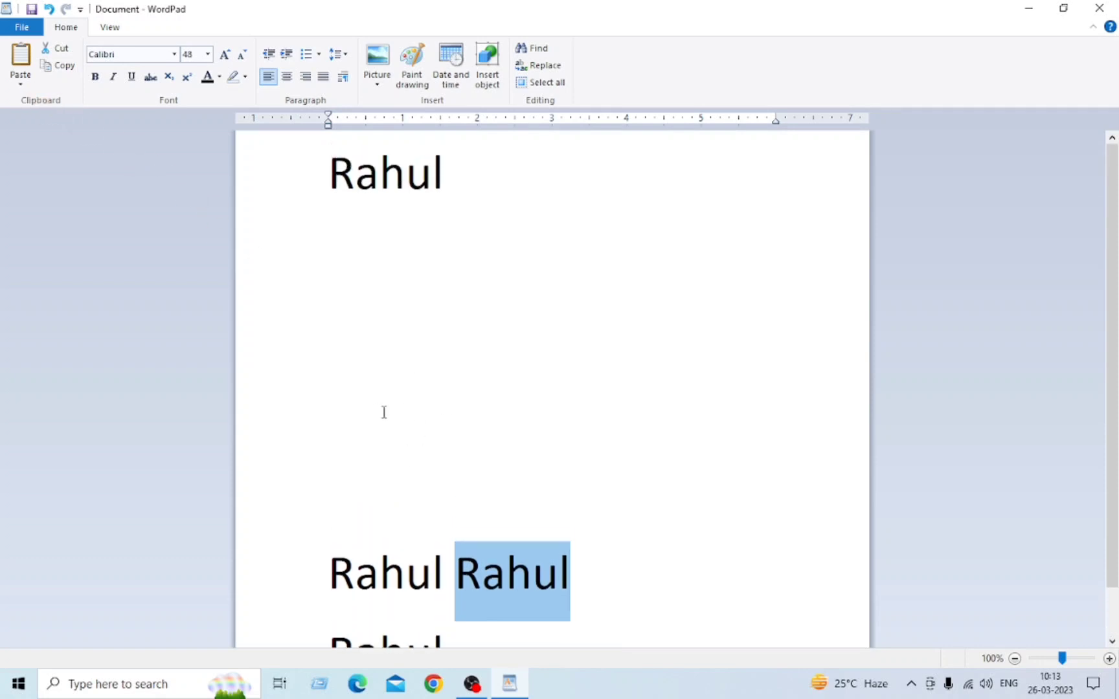
left_click(59, 52)
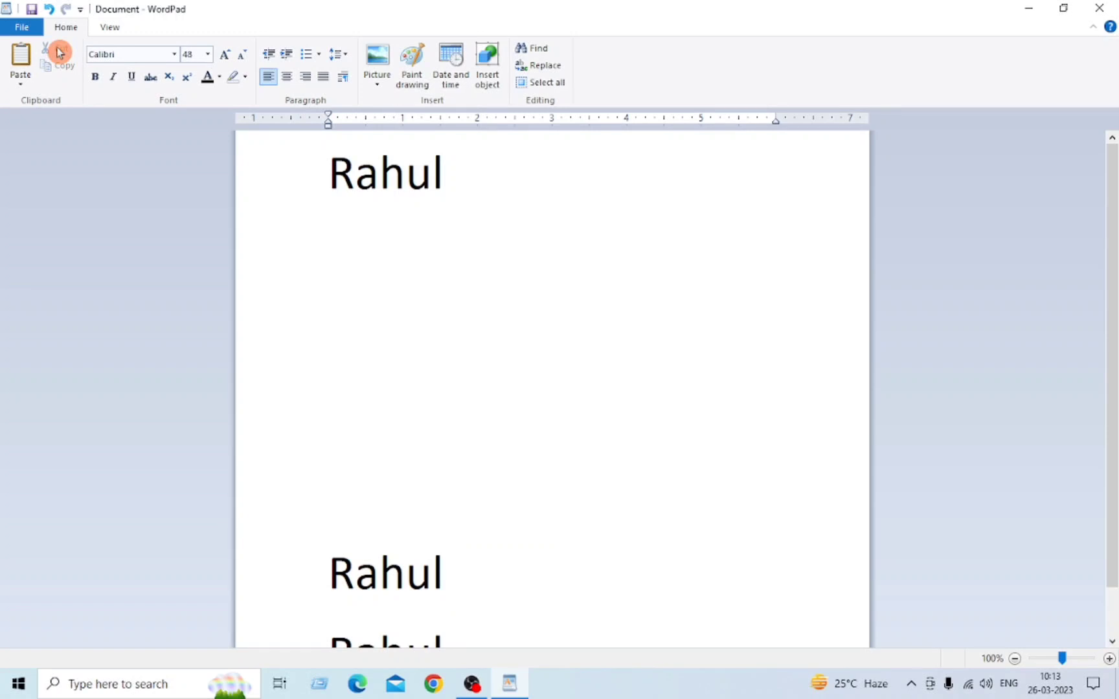
left_click(459, 197)
key("Return")
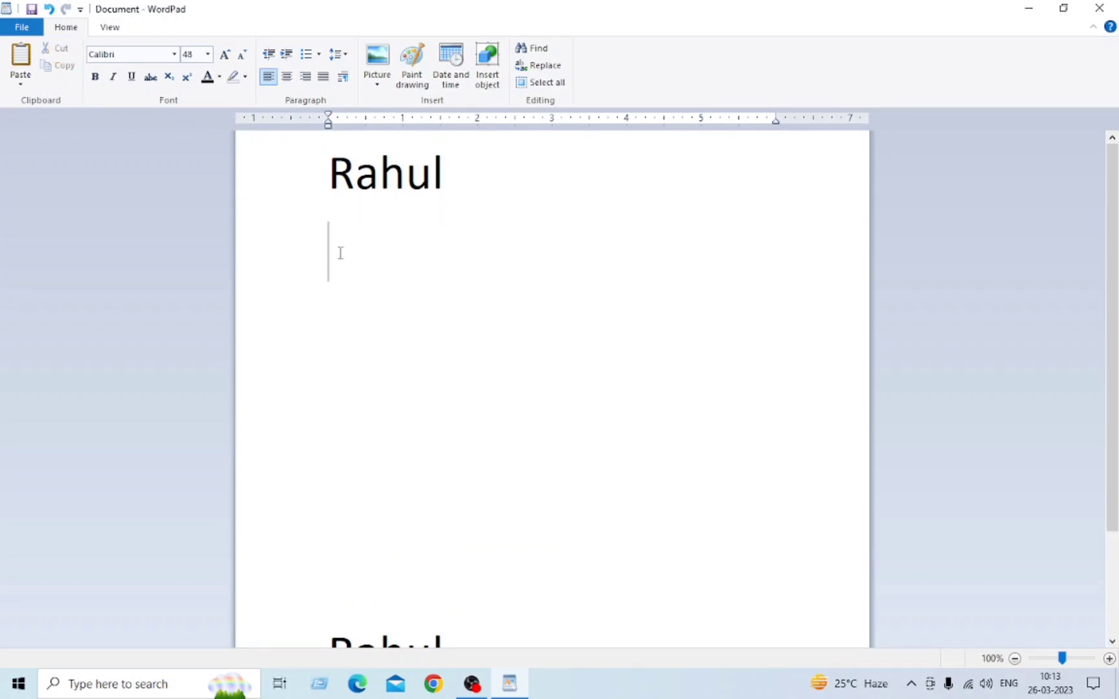
left_click(19, 57)
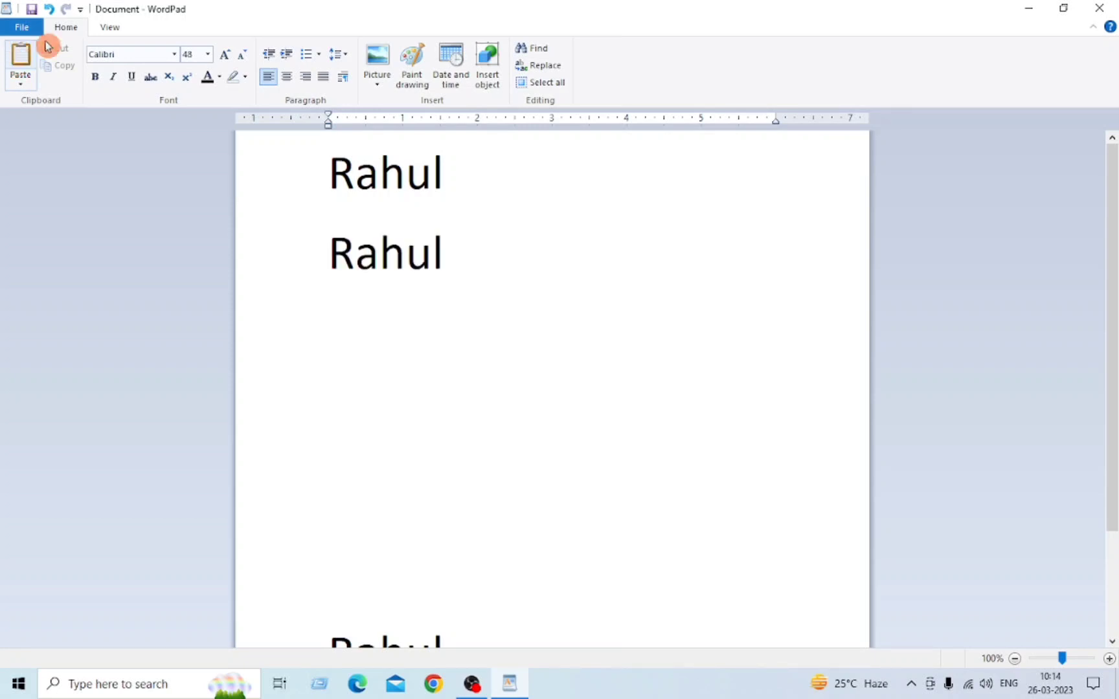
scroll(504, 382, "down", 3)
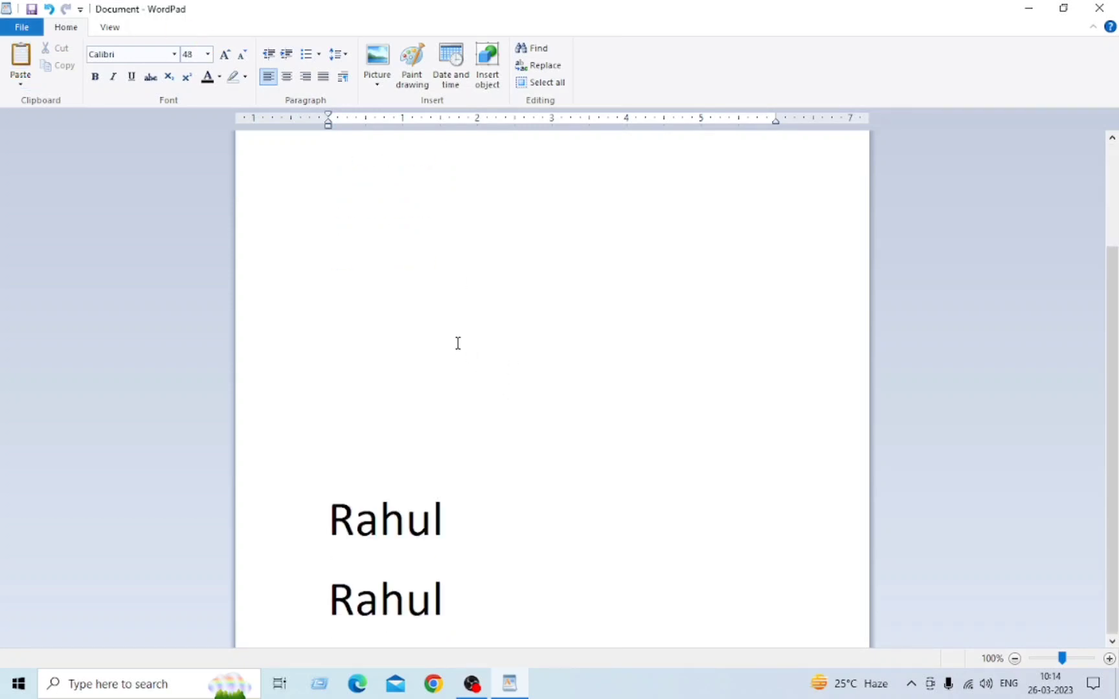
scroll(458, 343, "up", 5)
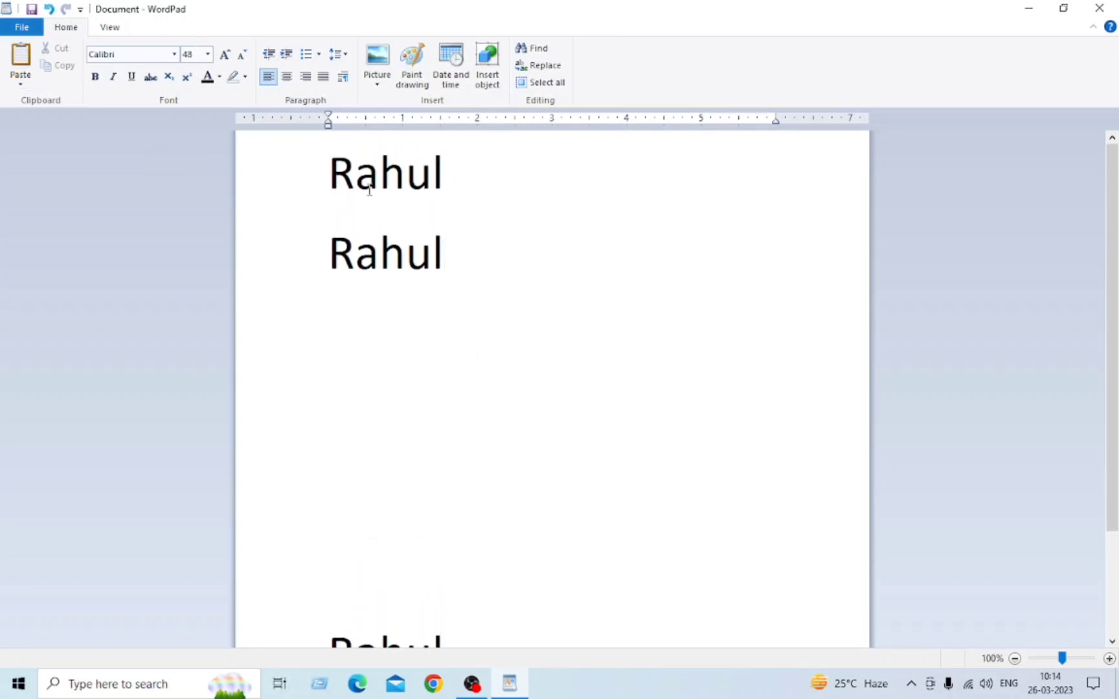
- Select the second name and paste a copy onto a new third line directly below it
left_click(14, 76)
left_click_drag(447, 260, 328, 260)
left_click(451, 259)
left_click_drag(448, 256, 345, 259)
key("ctrl+c")
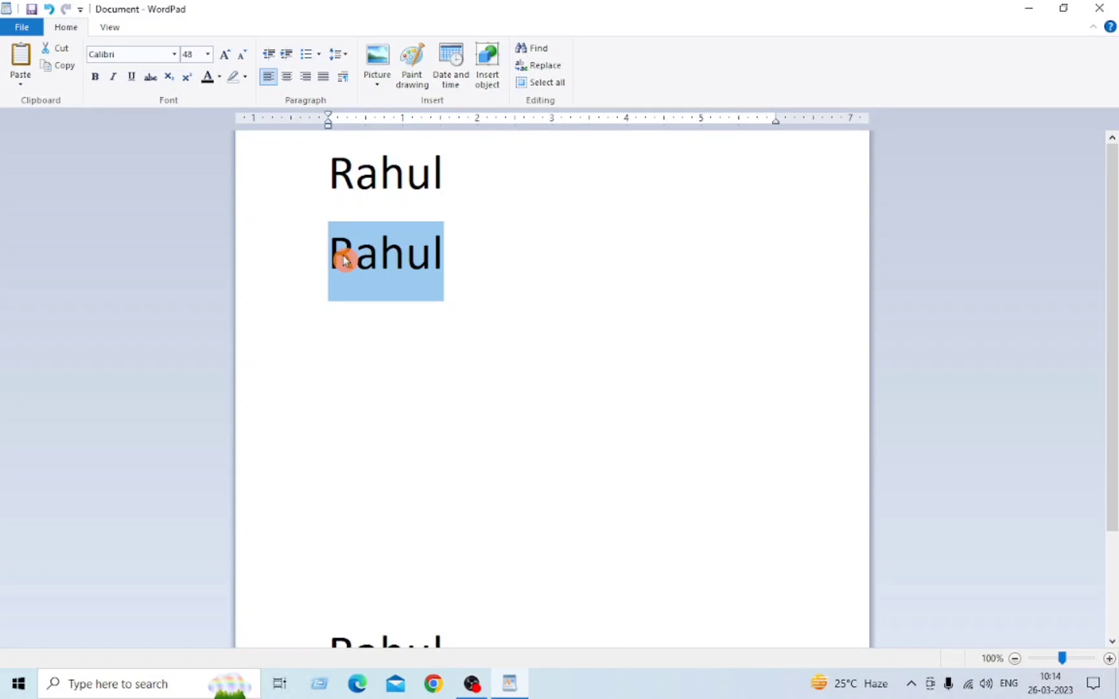
key("End")
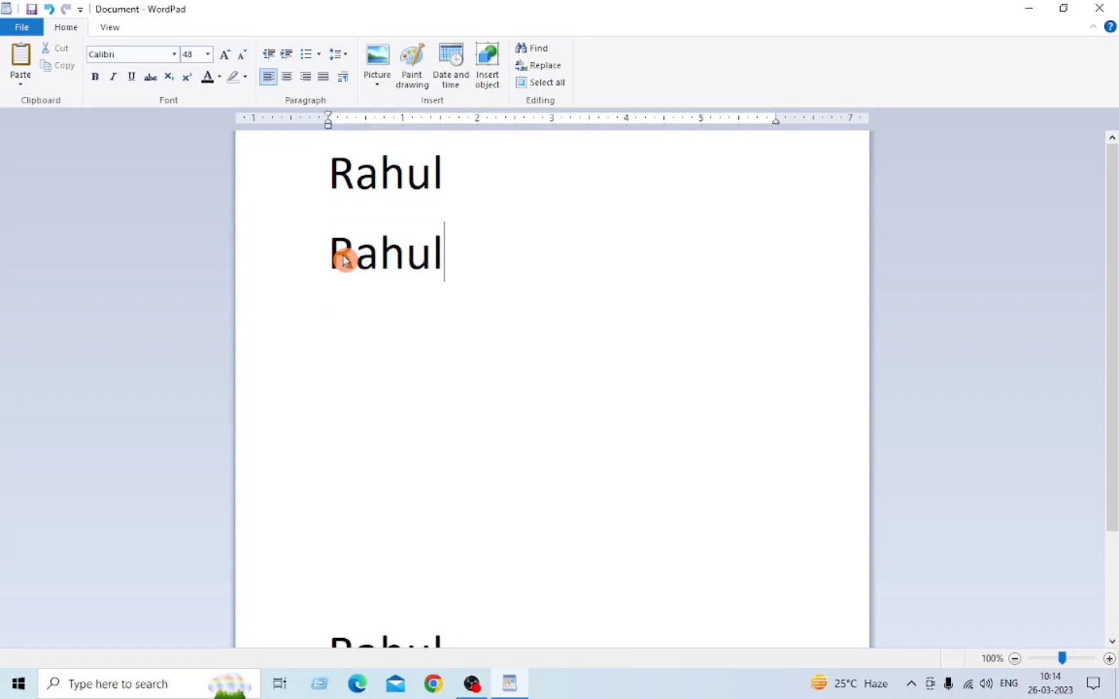
key("Return")
key("Return")
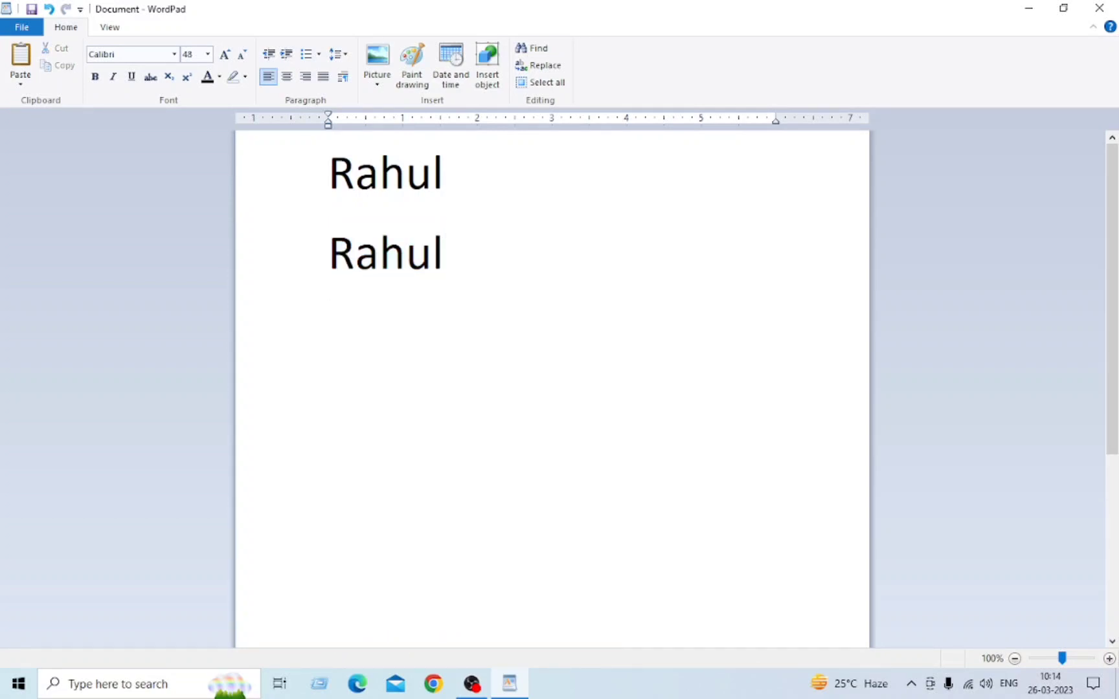
key("ctrl+v")
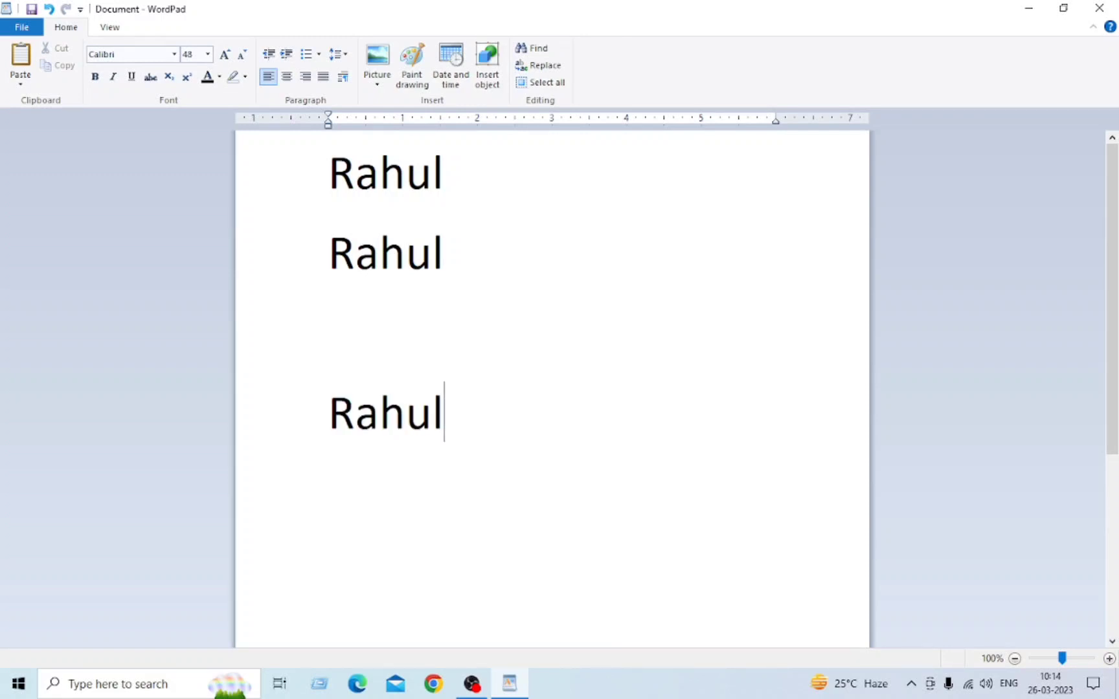
key("shift+Left")
key("shift+Left")
key("shift+Left")
key("shift+Left")
key("shift+Left")
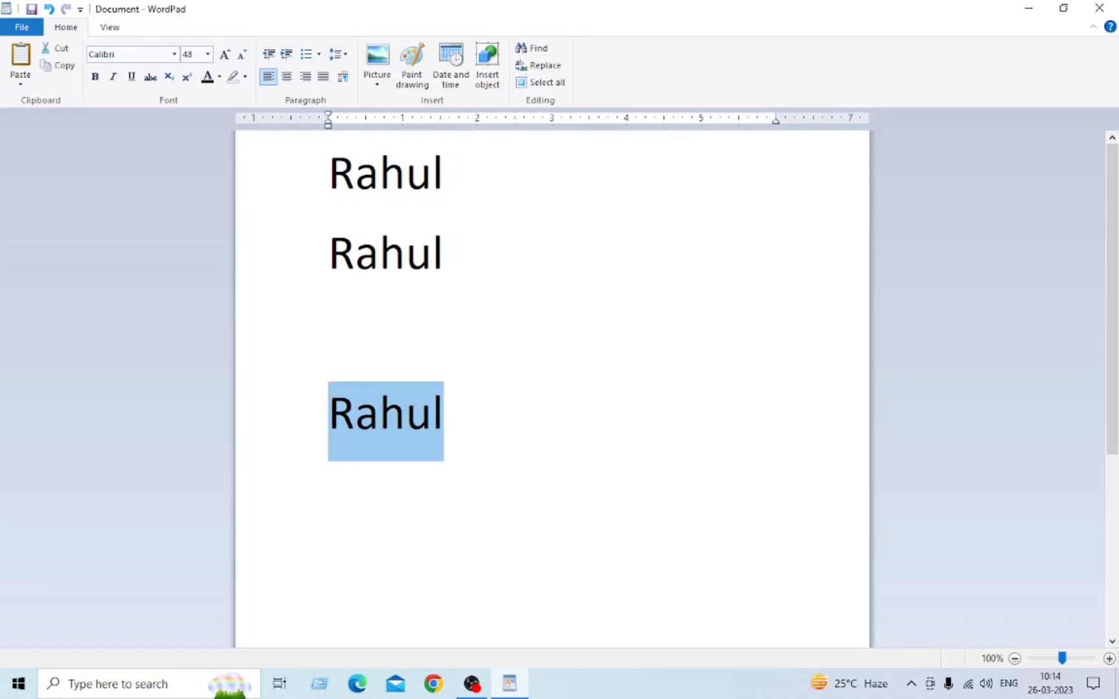
key("BackSpace")
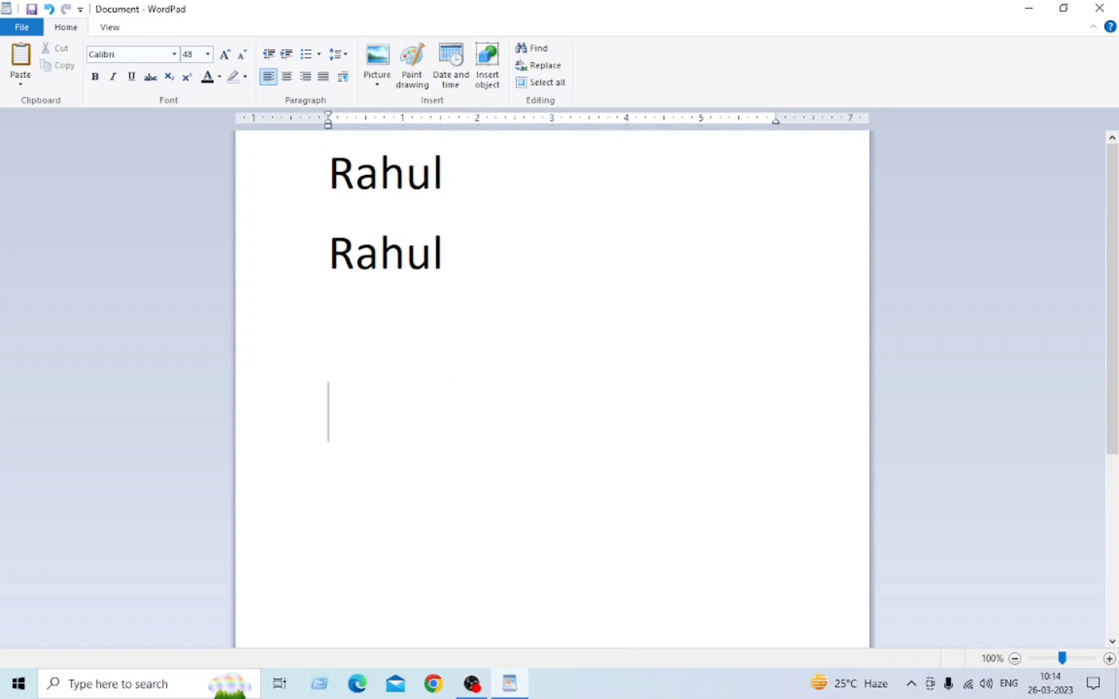
key("BackSpace")
key("ctrl+v")
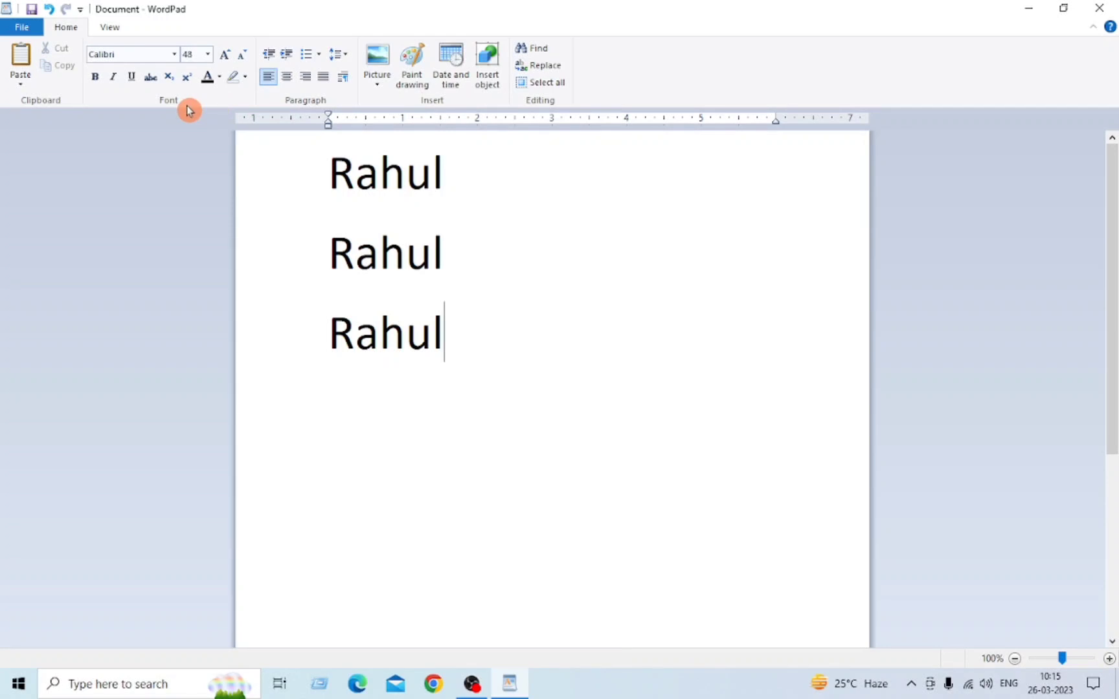
- Open and dismiss the File menu, then minimize WordPad to reveal the desktop
left_click(26, 28)
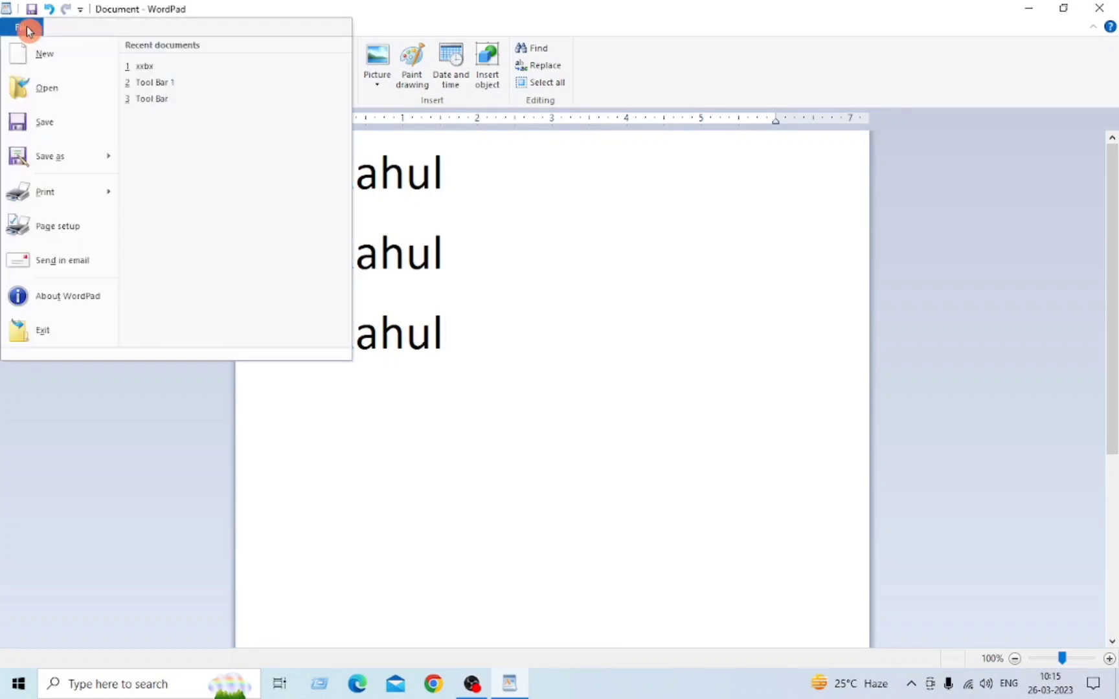
left_click(150, 476)
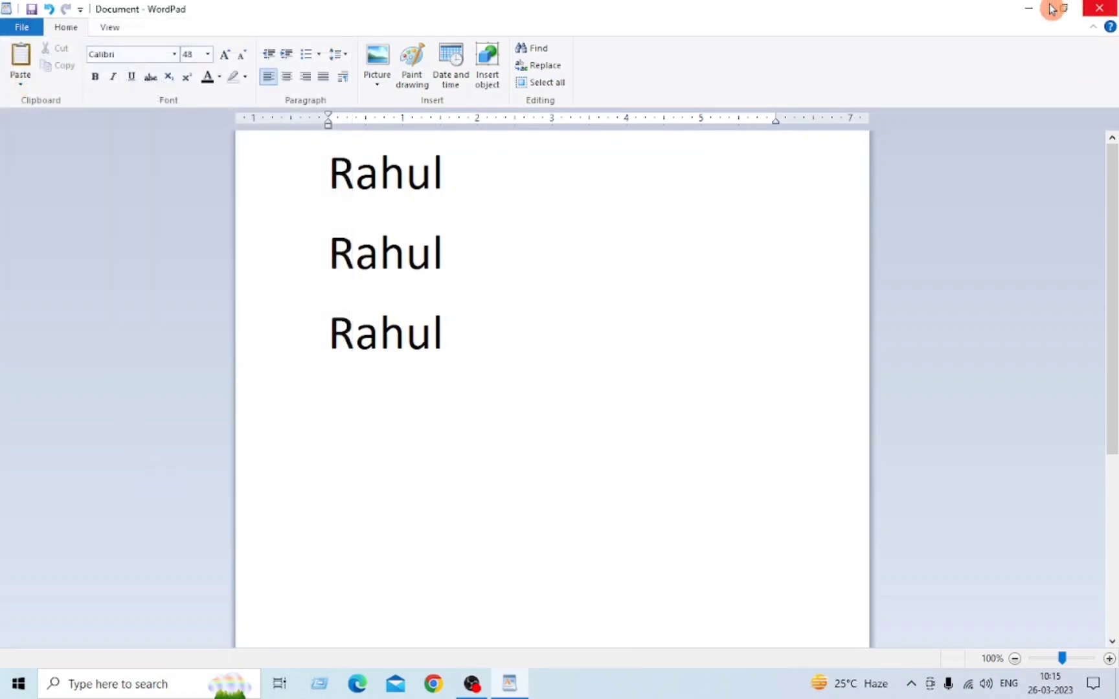
left_click(1029, 8)
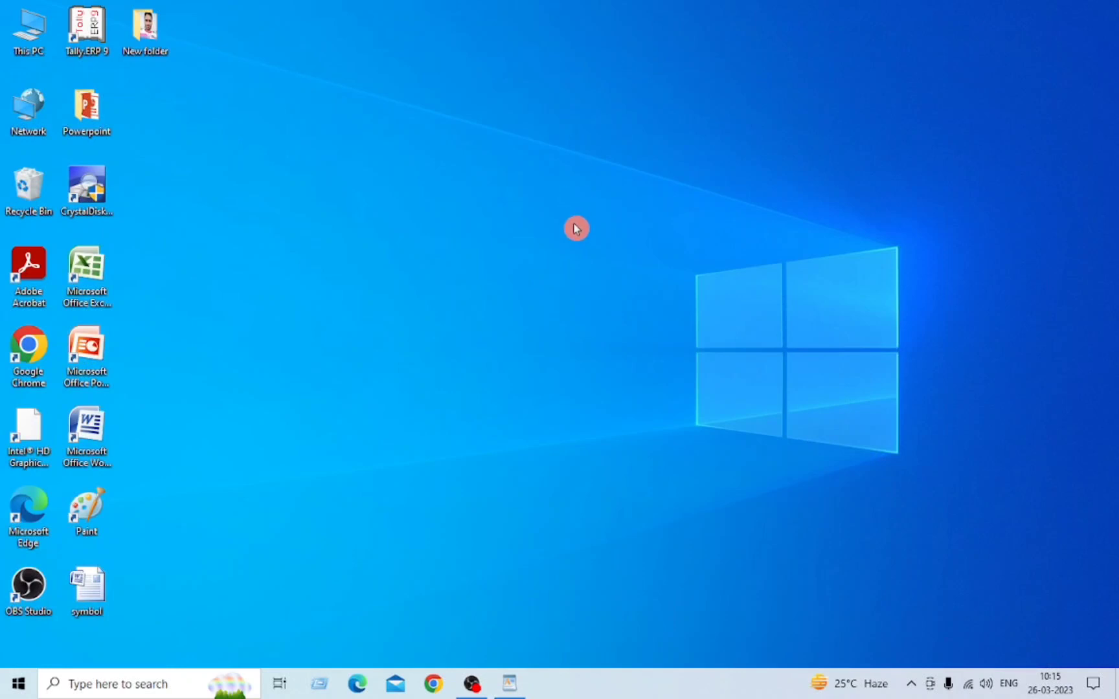
- Bring OBS Studio up from the taskbar and stop the screen recording
left_click(471, 684)
left_click(746, 432)
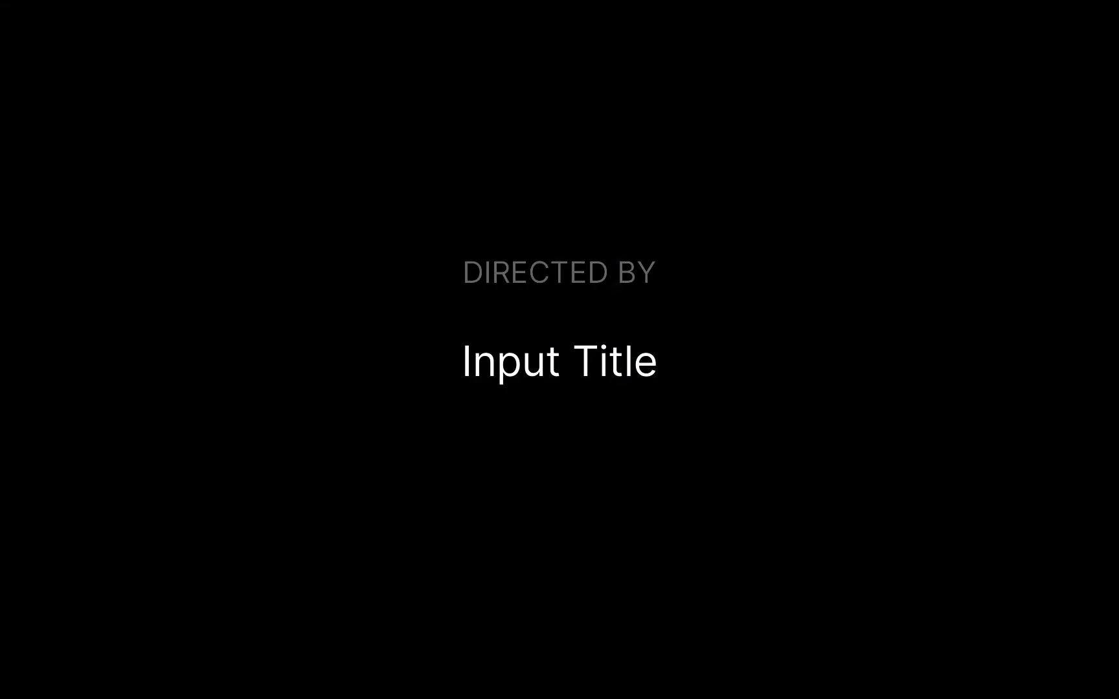